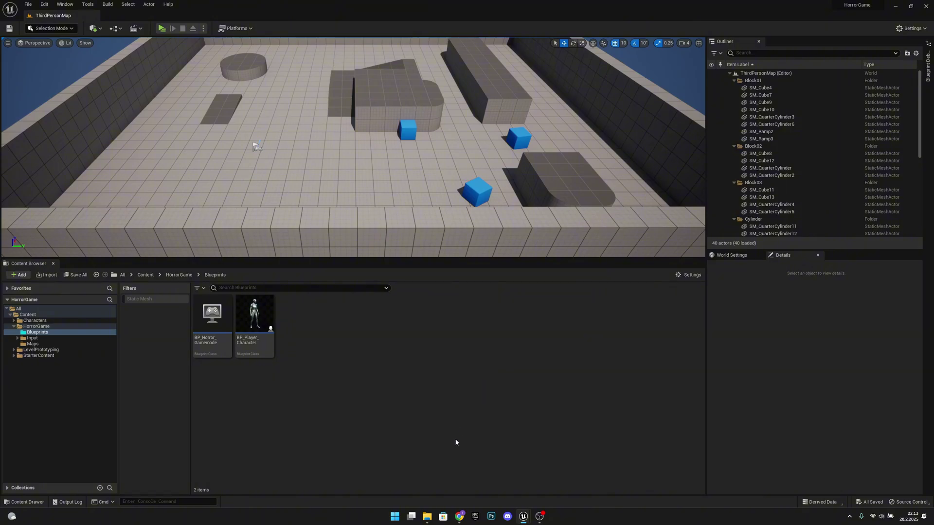
Check the Google Drive Animations folder, then return to the Unreal project window
left_click(459, 516)
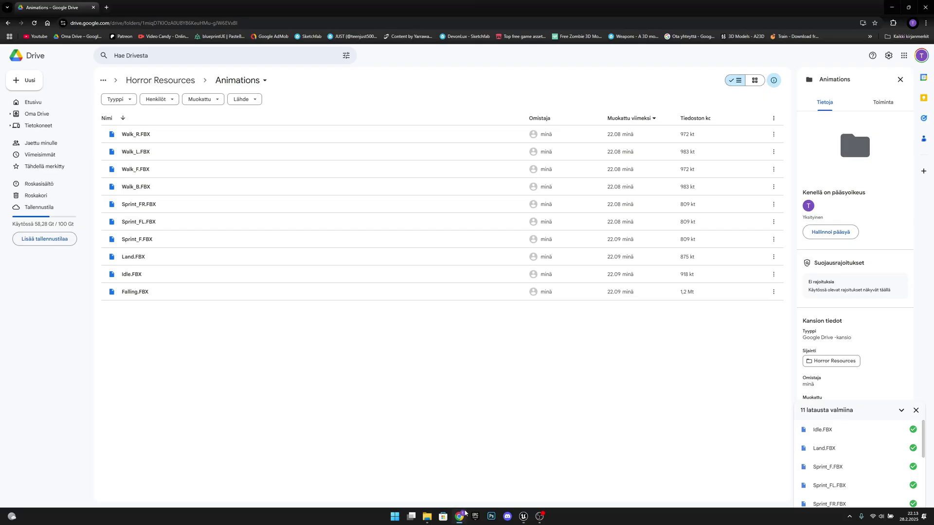
left_click(264, 81)
left_click(311, 84)
mouse_move(523, 517)
left_click(546, 482)
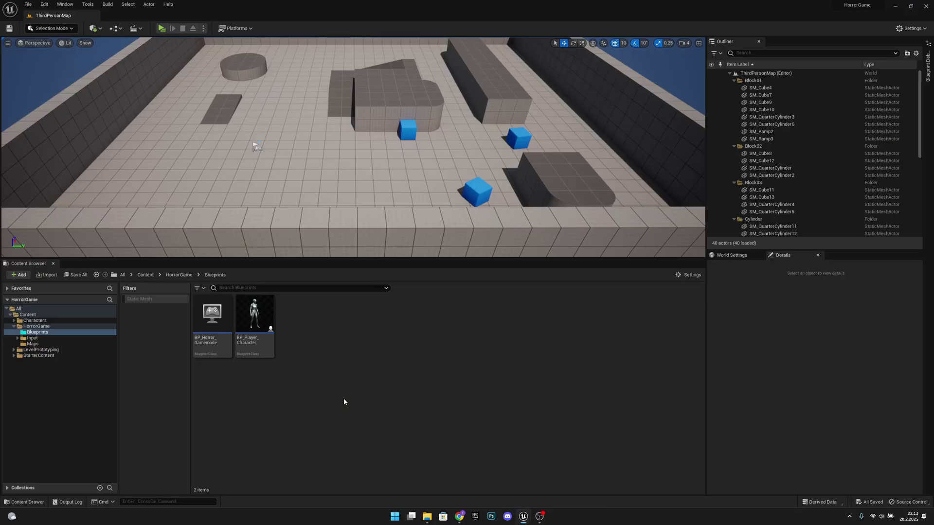
Create a folder named Animations inside Blueprints, open it, and switch to the FBX files
right_click(309, 336)
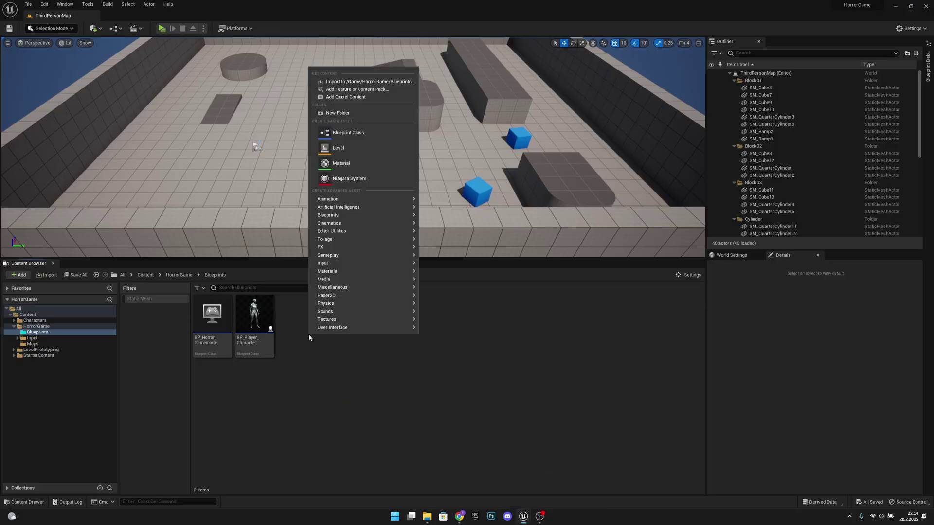
left_click(337, 113)
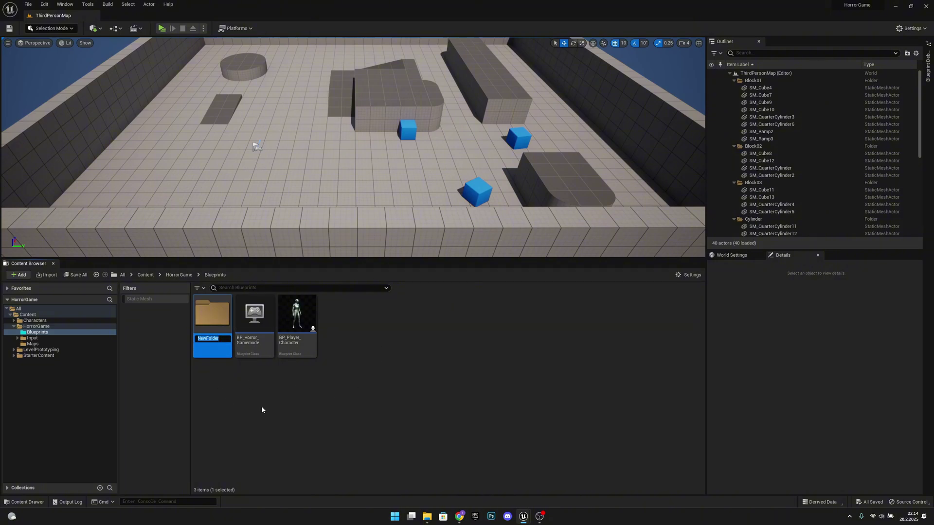
type("Animations")
key("Return")
double_click(194, 328)
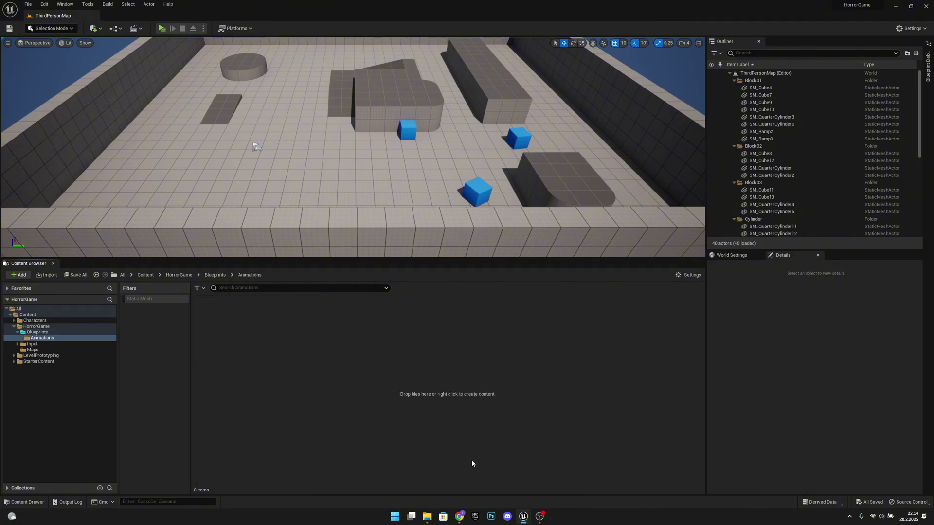
key("alt+Tab")
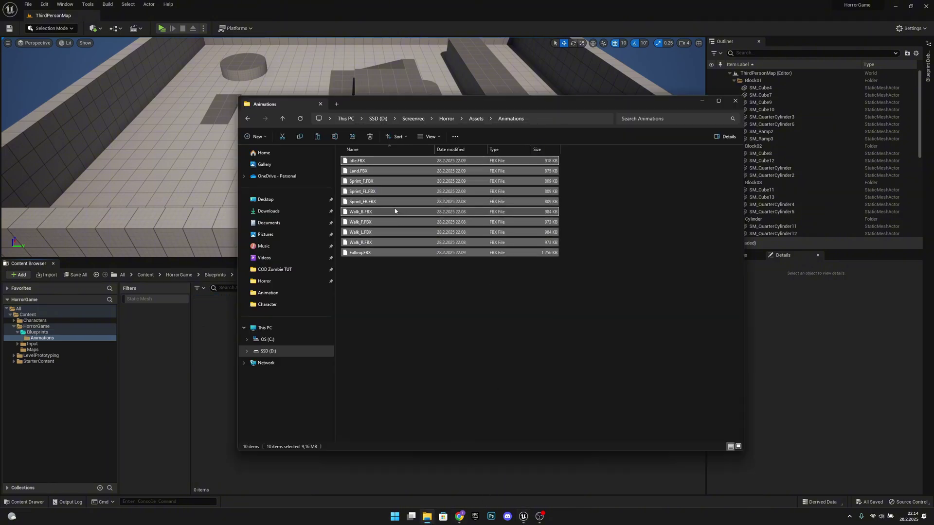
Import the ten FBX animation files into Animations using the SK_Mannequin skeleton
left_click_drag(384, 201, 213, 342)
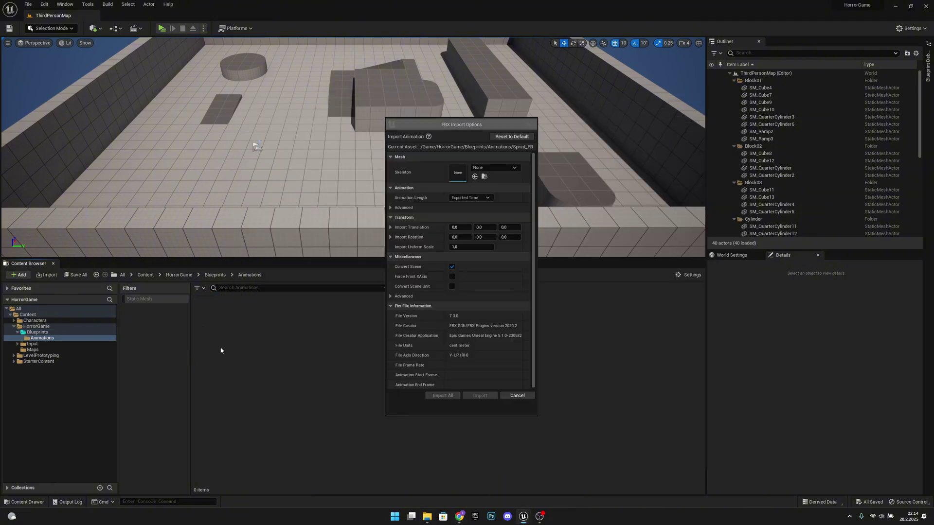
left_click(493, 168)
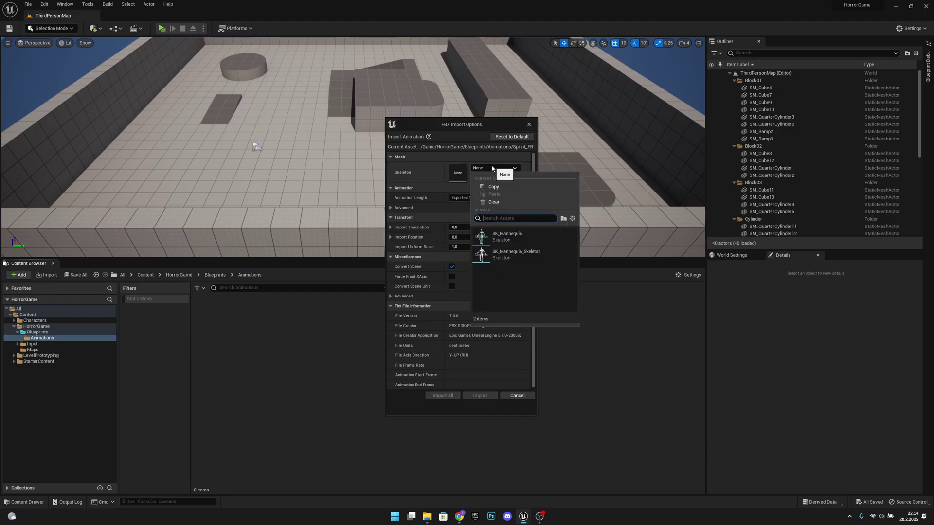
left_click(516, 240)
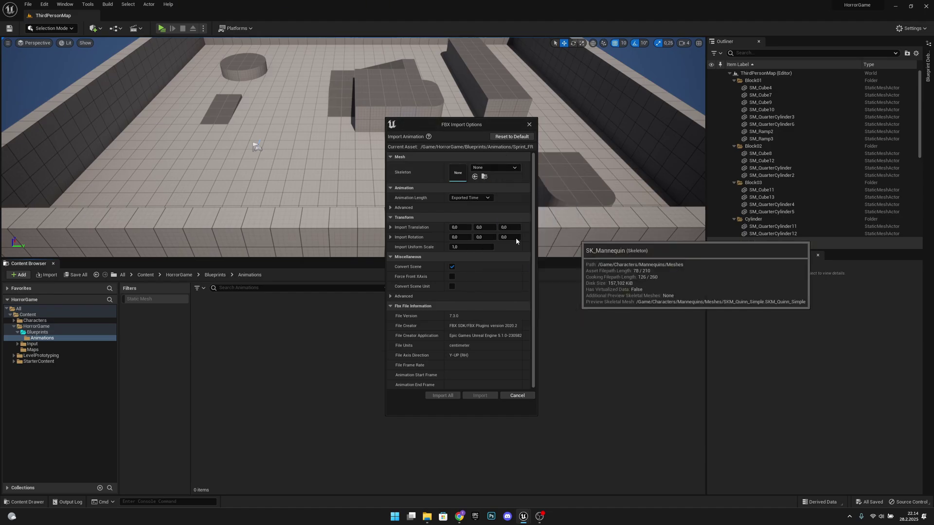
left_click(480, 169)
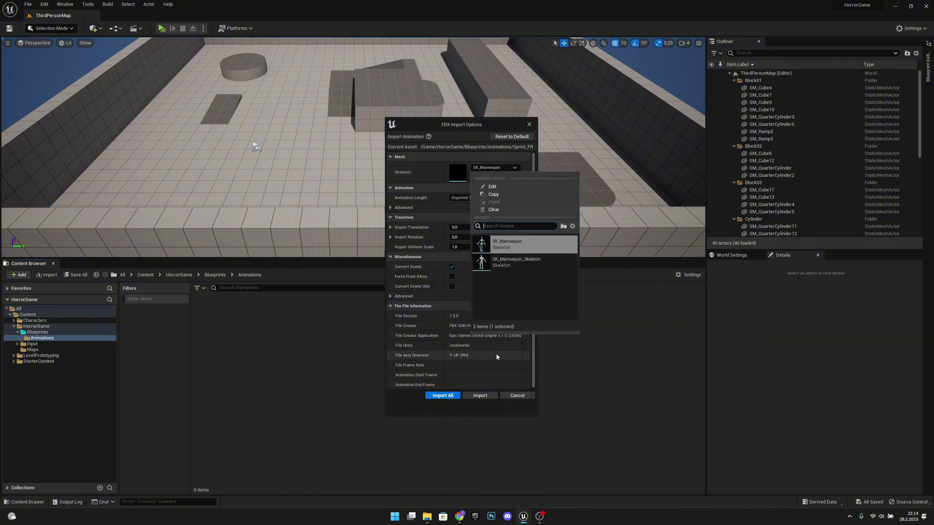
left_click(447, 396)
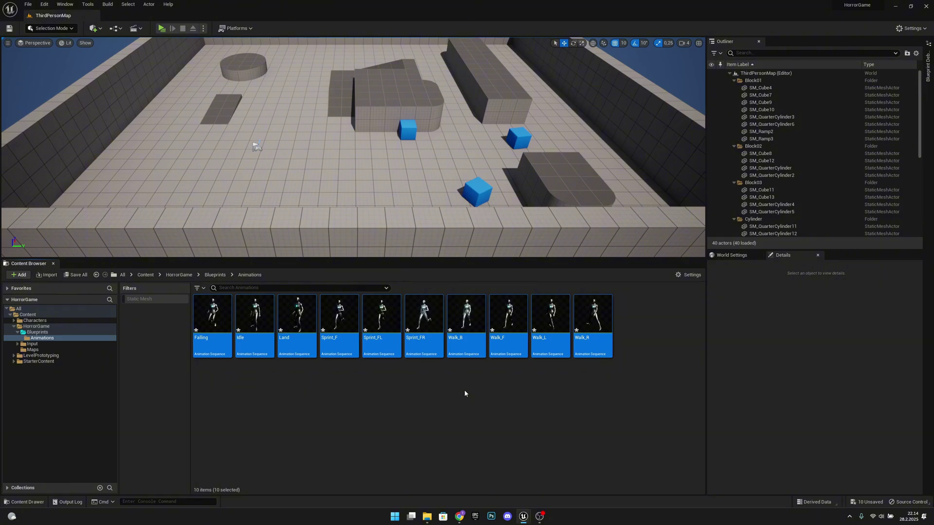
double_click(254, 319)
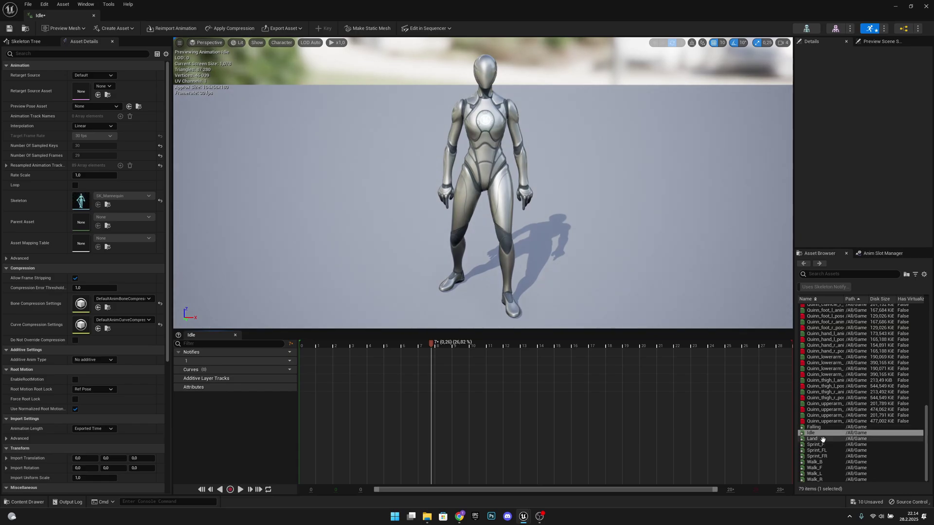
left_click(825, 440)
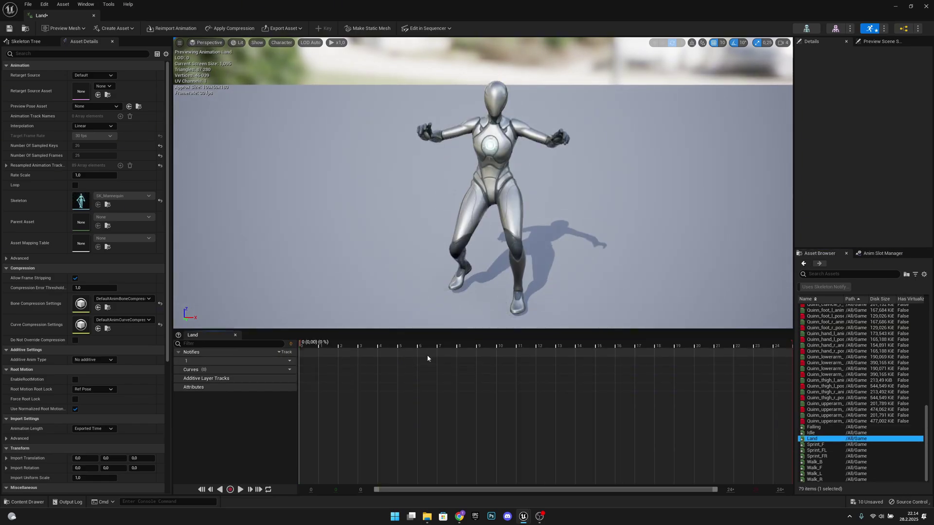
left_click(825, 451)
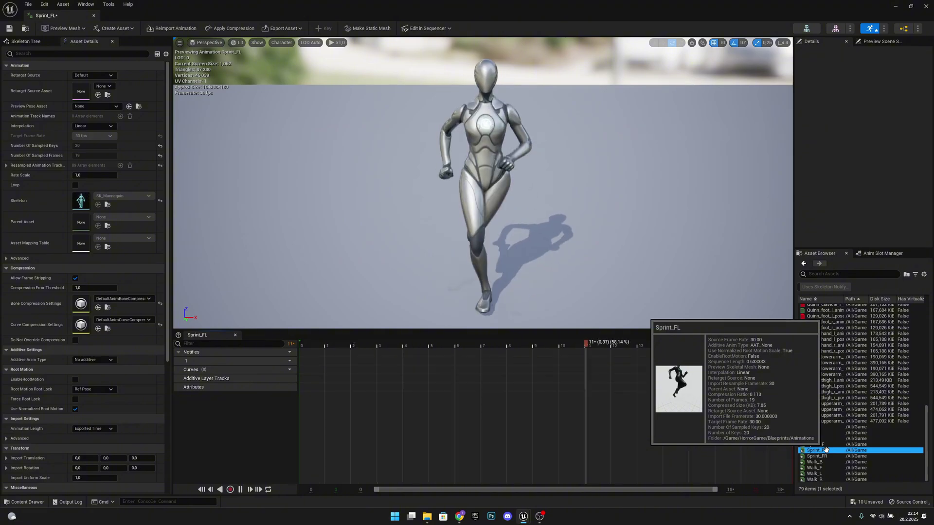
key("space")
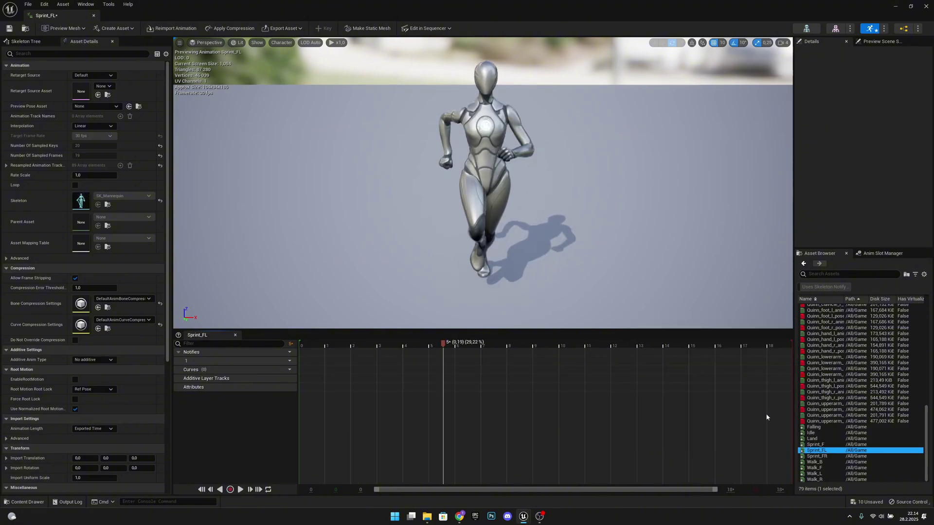
left_click(90, 14)
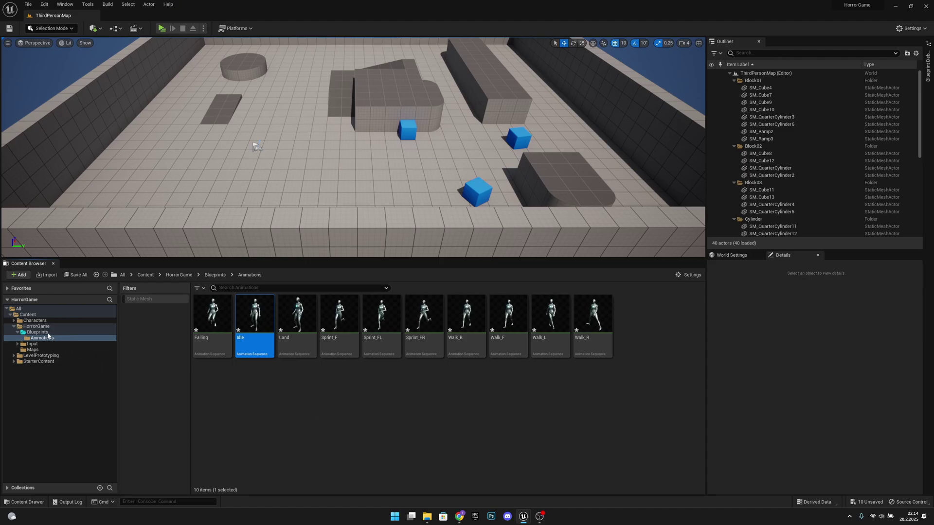
Browse to Content > Characters > Mannequins > Animations to find ABP_Manny
left_click(28, 315)
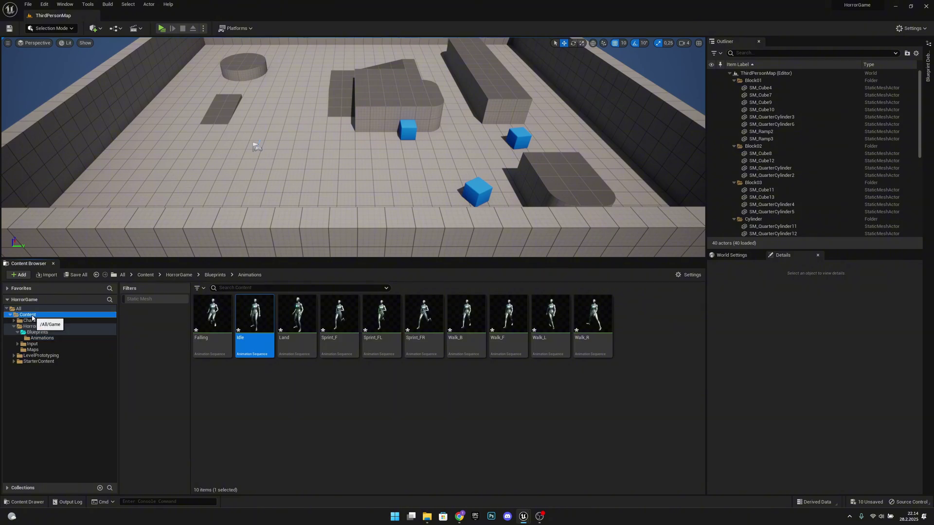
double_click(212, 353)
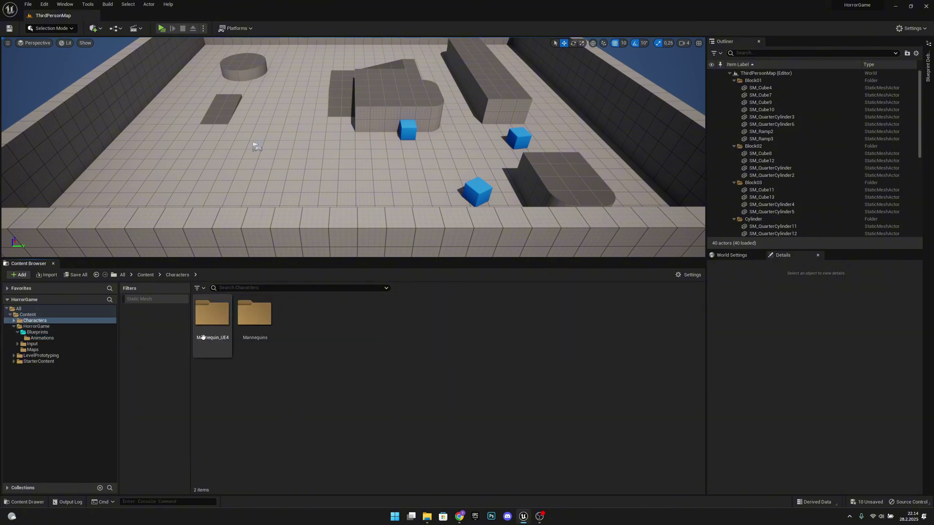
left_click(261, 326)
double_click(261, 326)
left_click(212, 316)
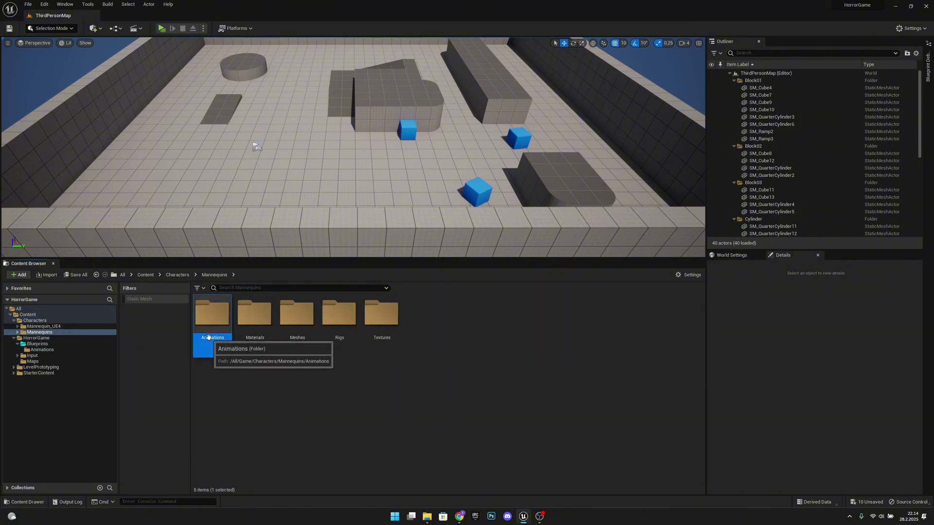
double_click(212, 317)
double_click(214, 320)
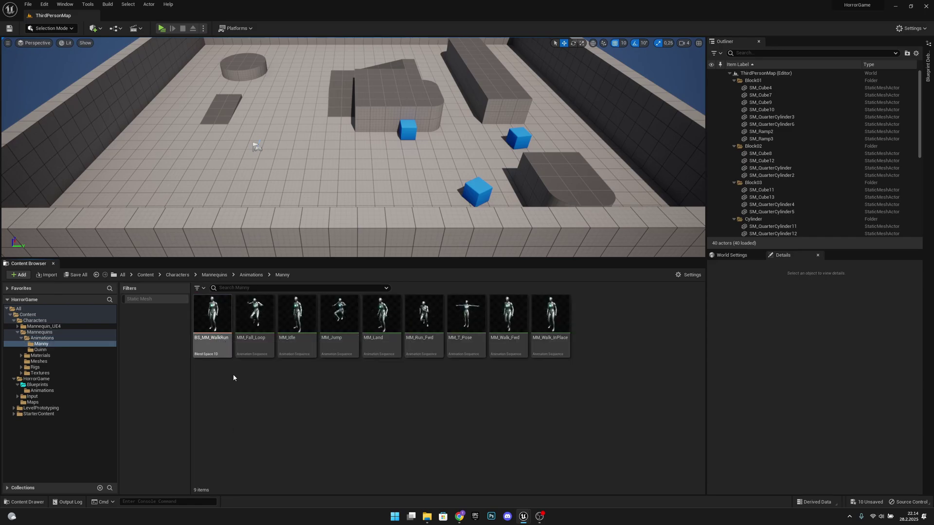
left_click(257, 275)
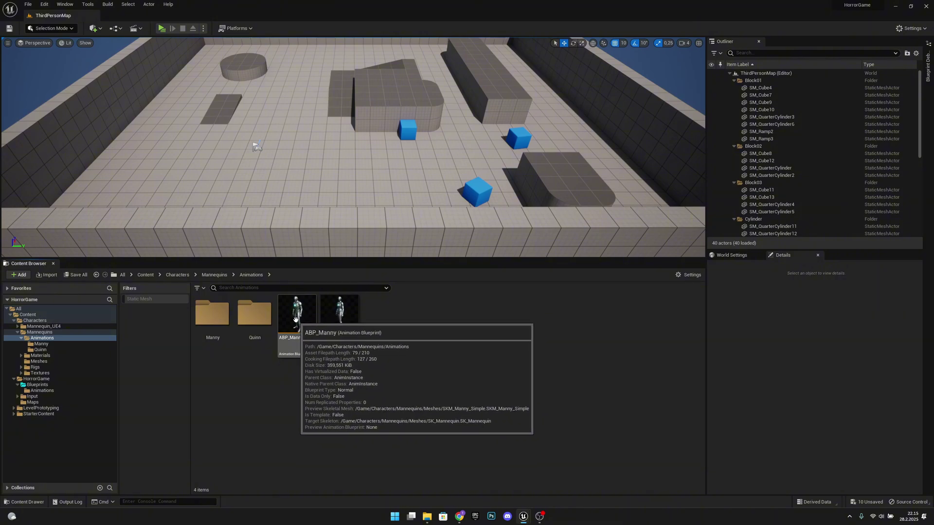
Move ABP_Manny into the project's Blueprints > Animations folder
left_click(295, 321)
left_click_drag(296, 321, 36, 391)
left_click(55, 405)
left_click(42, 391)
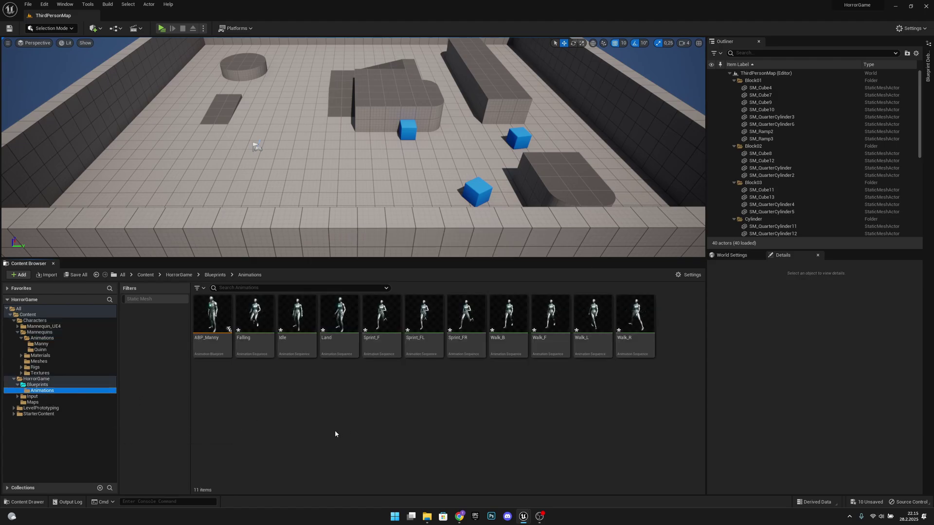
Rename the moved ABP_Manny asset to ABP_Player
left_click(214, 325)
left_click(204, 336)
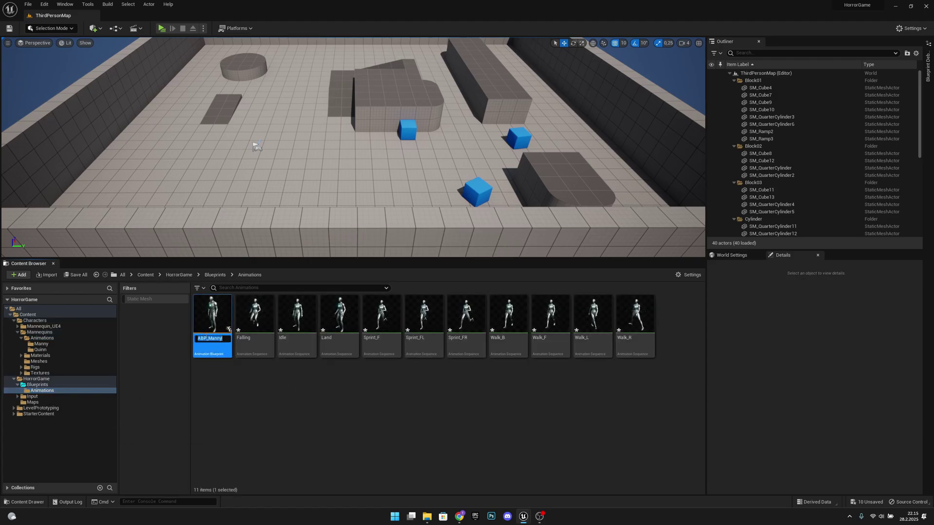
type("AB")
key("Return")
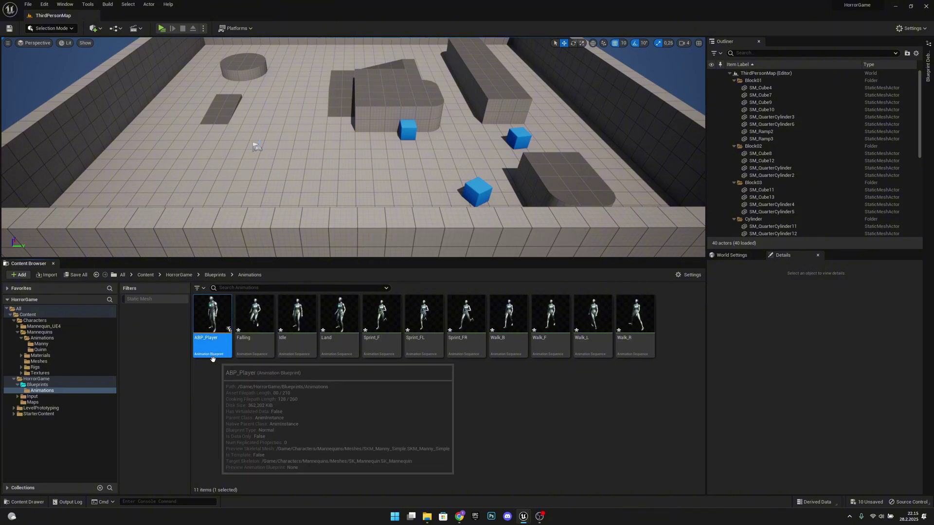
left_click(300, 409)
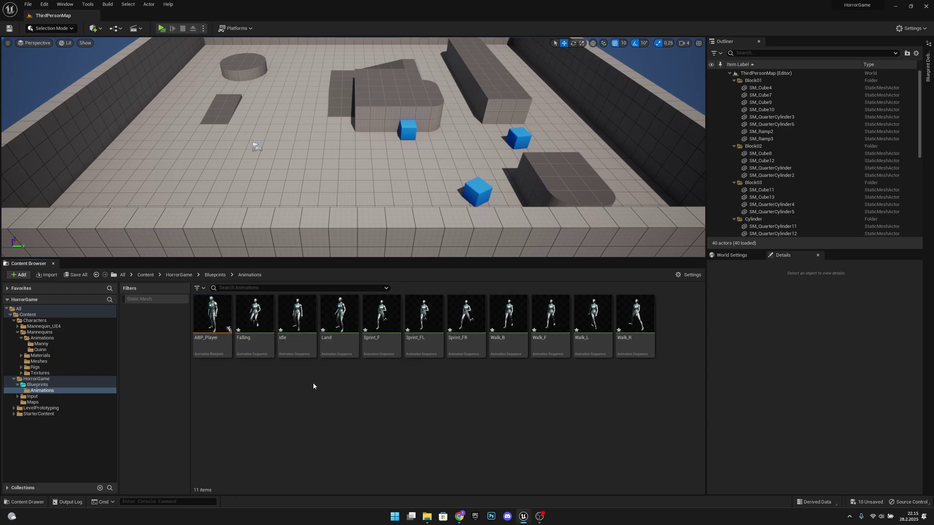
Create a SK_Mannequin blend space named Movement_BS and open it in the editor
right_click(275, 393)
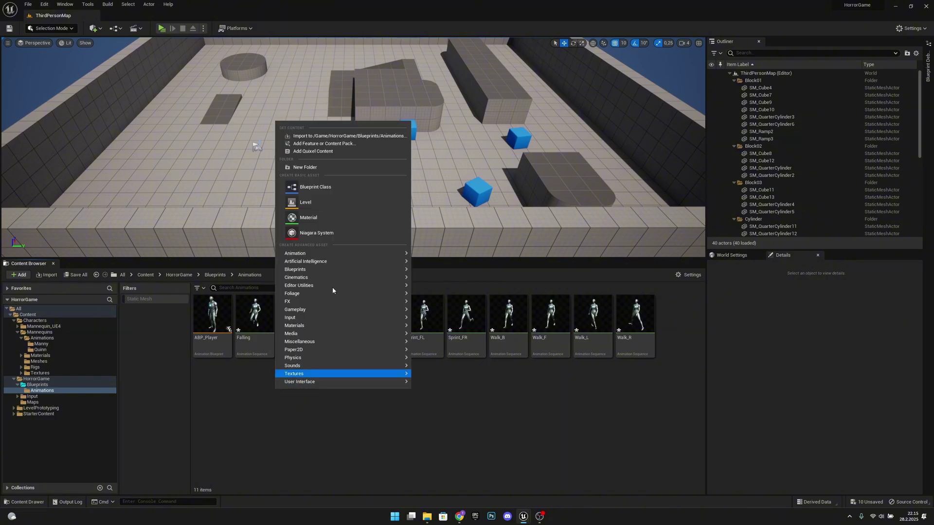
mouse_move(323, 253)
left_click(460, 337)
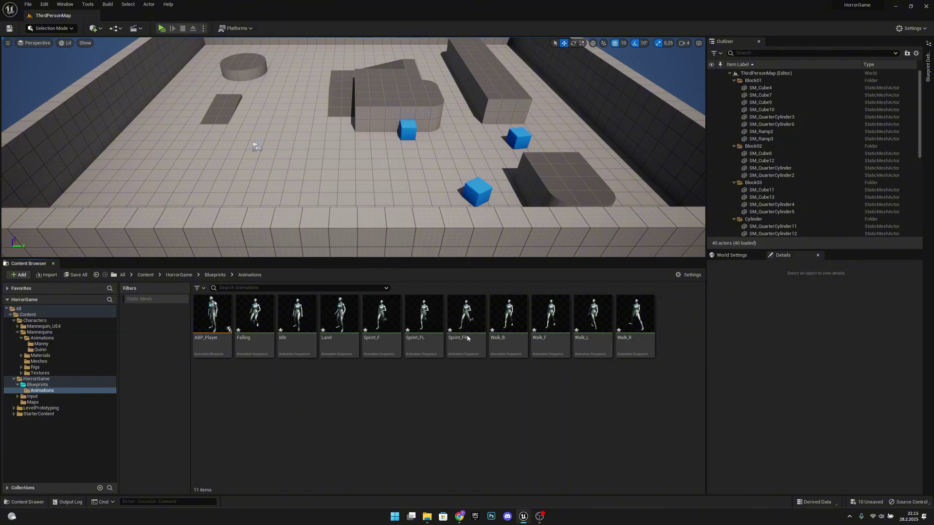
left_click(433, 179)
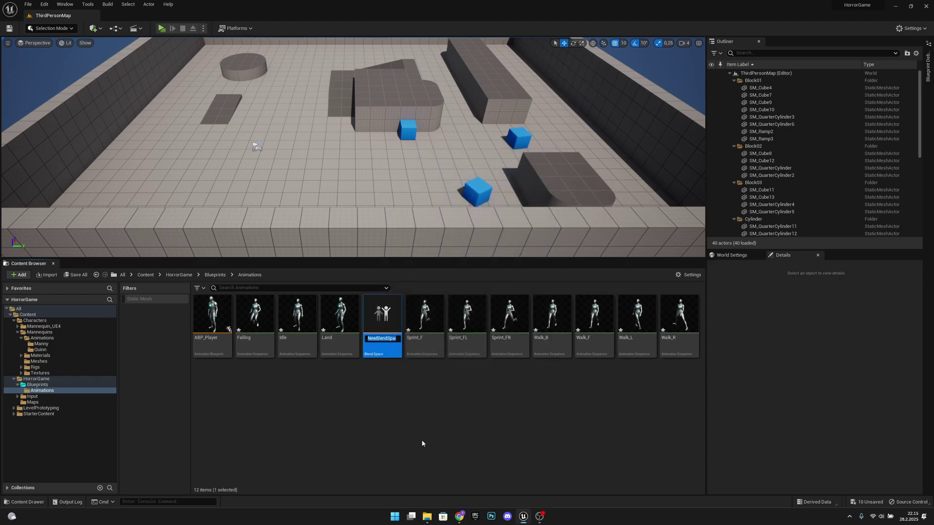
type("Movement_BS")
key("Return")
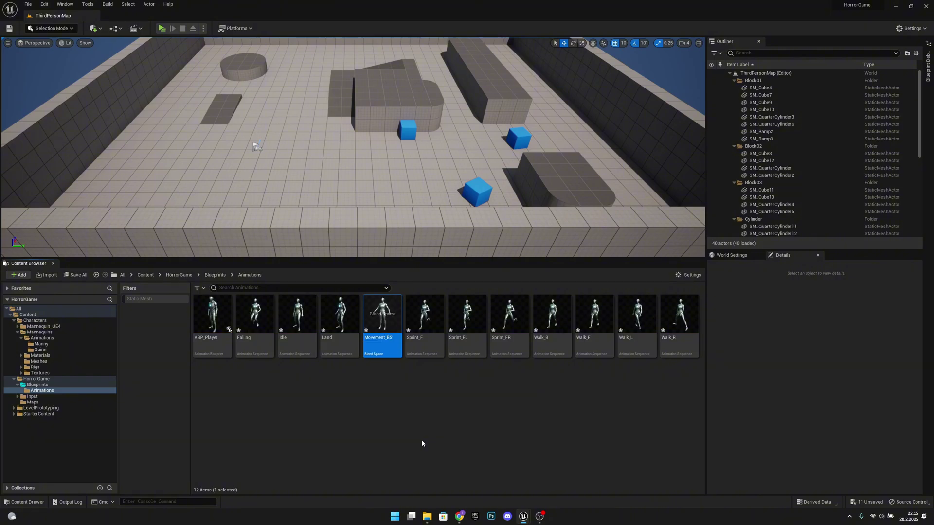
double_click(385, 317)
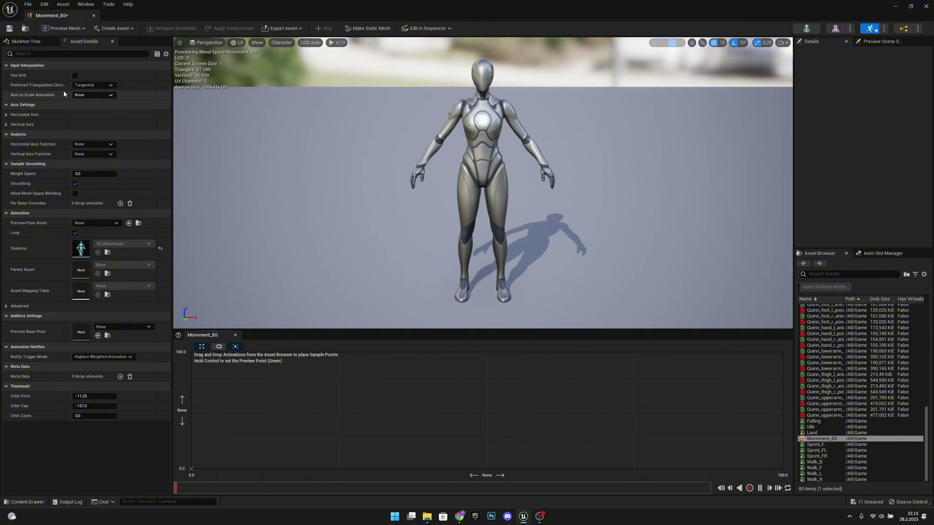
Make the horizontal axis Right_Speed, -250 to 250, snap to grid, 0.4 smoothing time
left_click(102, 115)
left_click(105, 125)
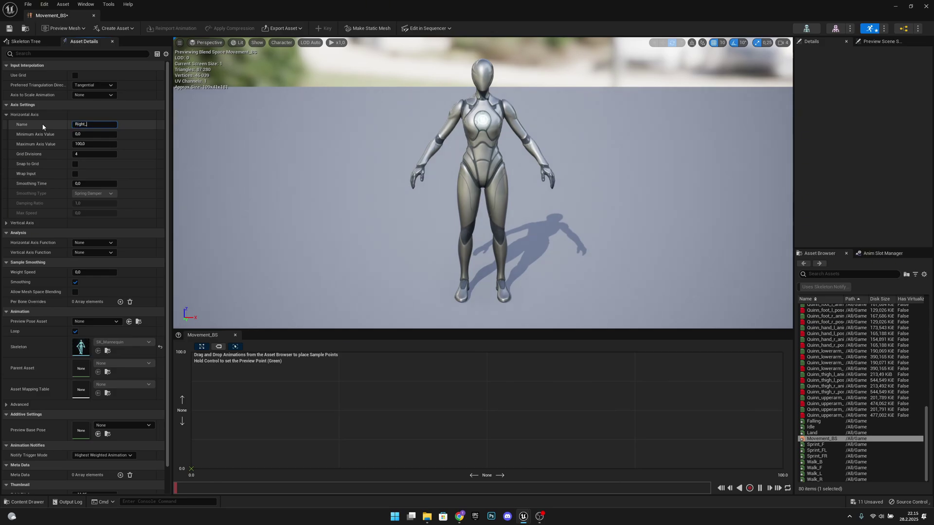
key("Return")
left_click(91, 134)
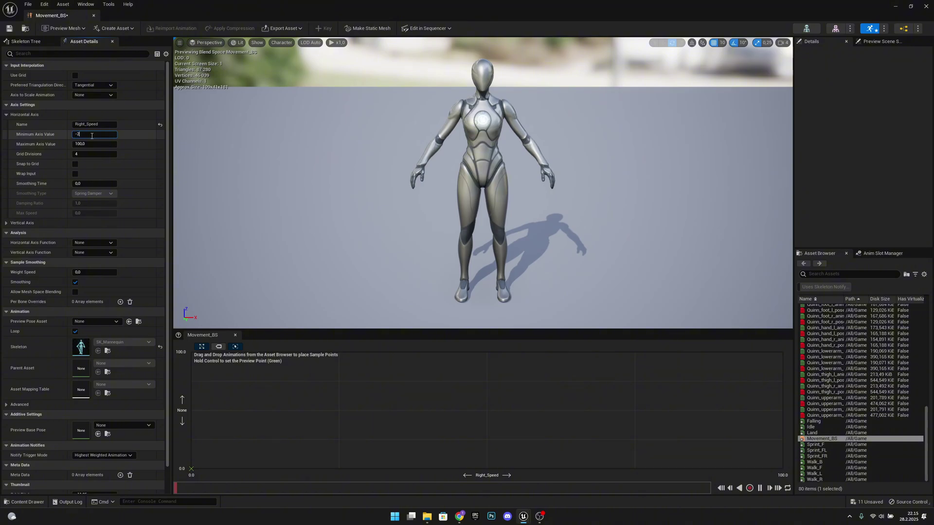
type("-250")
key("Return")
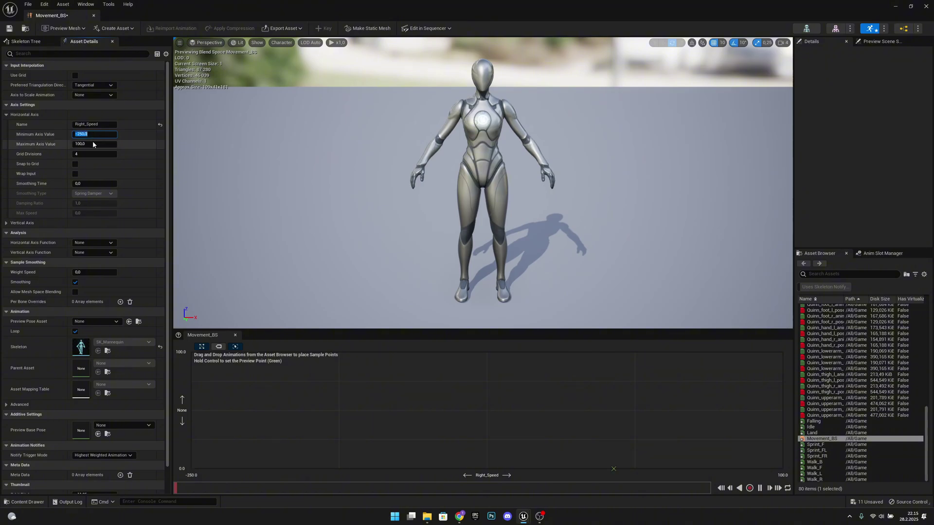
left_click(92, 144)
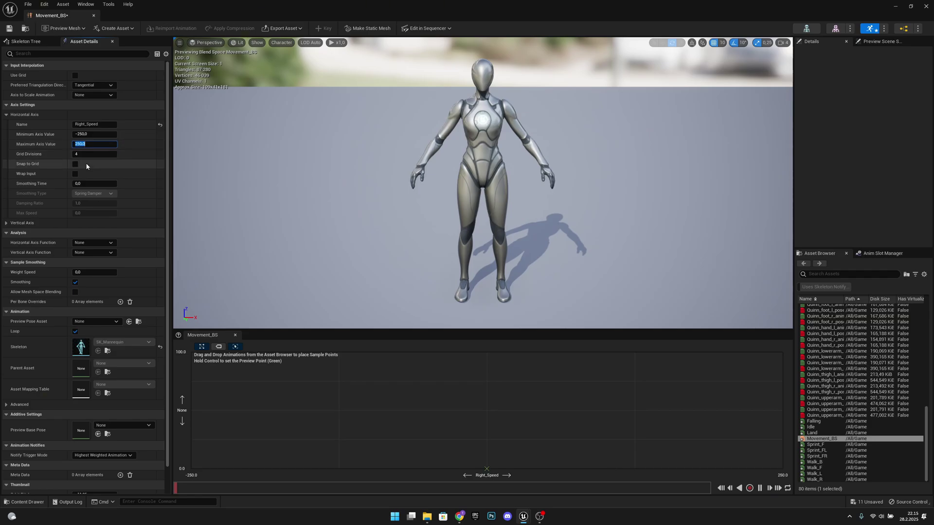
left_click(75, 164)
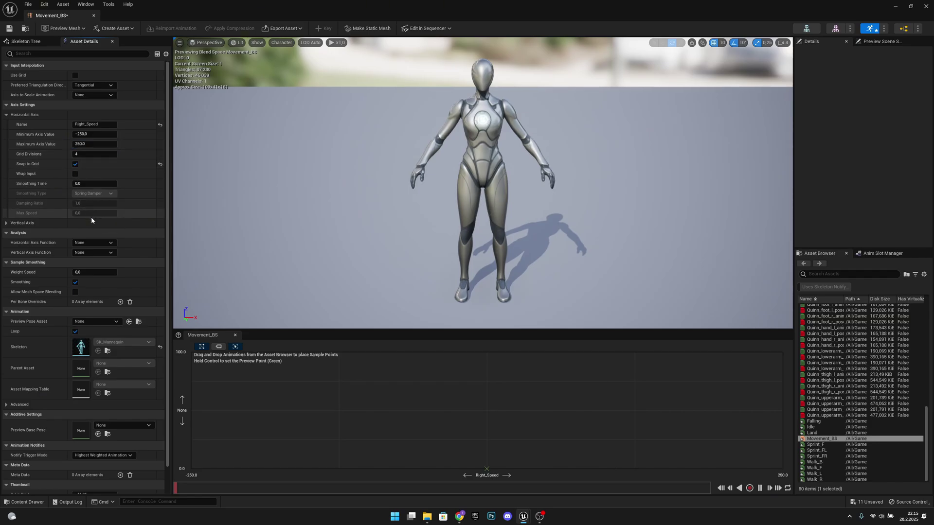
left_click(91, 183)
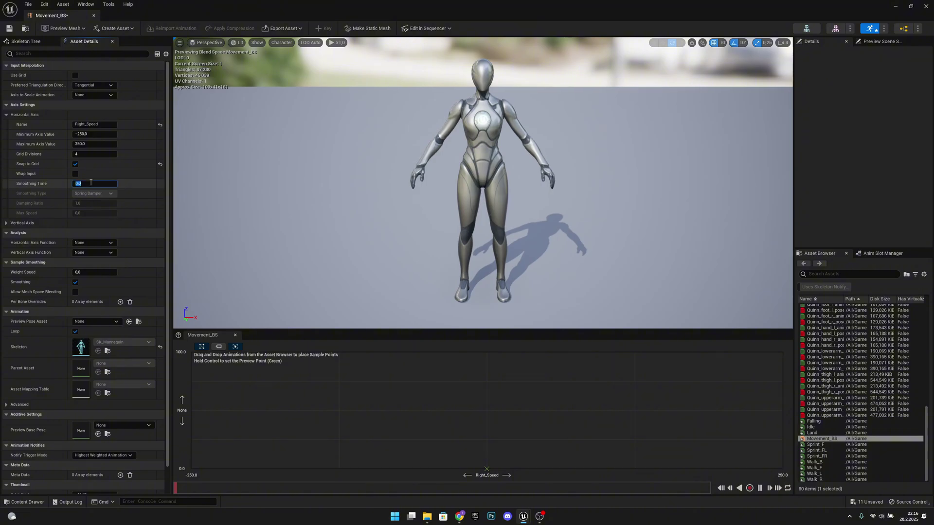
type(".4")
key("Return")
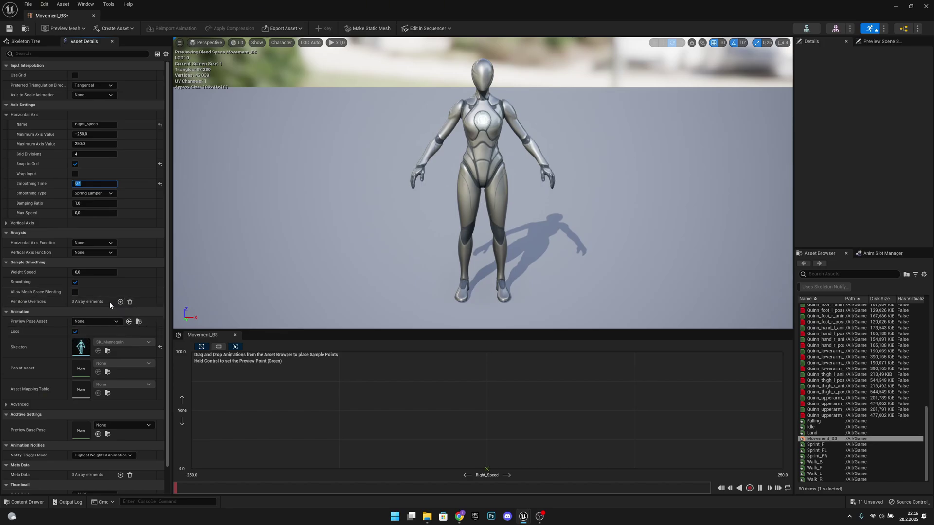
Make the vertical axis Forward_Speed, ranging -250 to 500, with snap to grid on
left_click(7, 223)
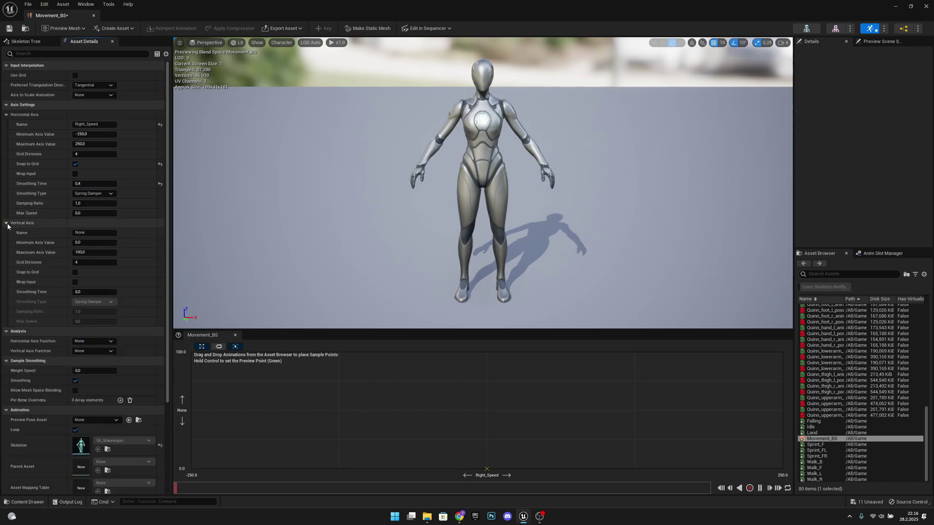
left_click(87, 233)
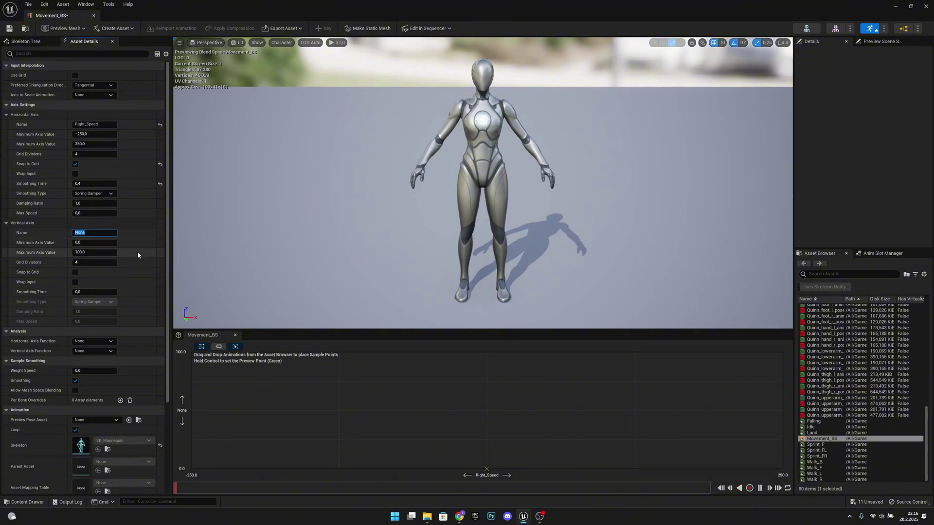
type("Forward_Speed")
key("Return")
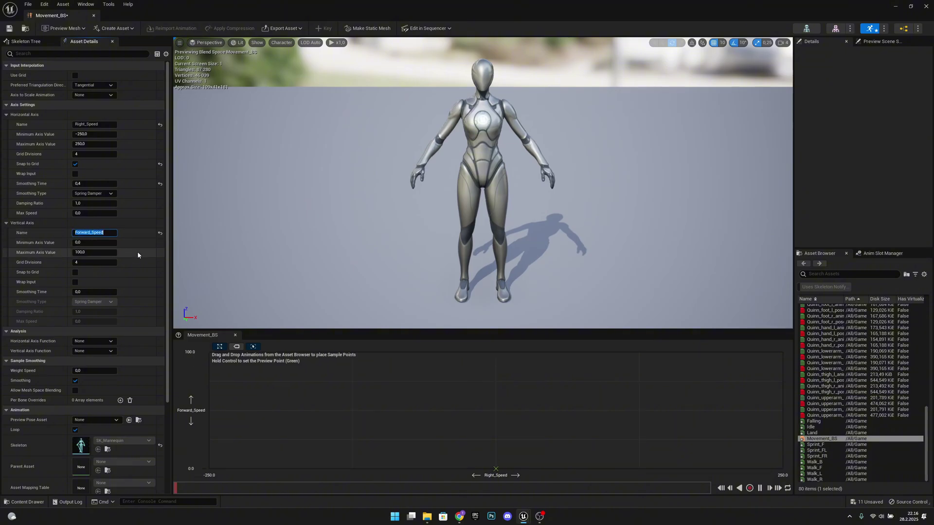
left_click(86, 242)
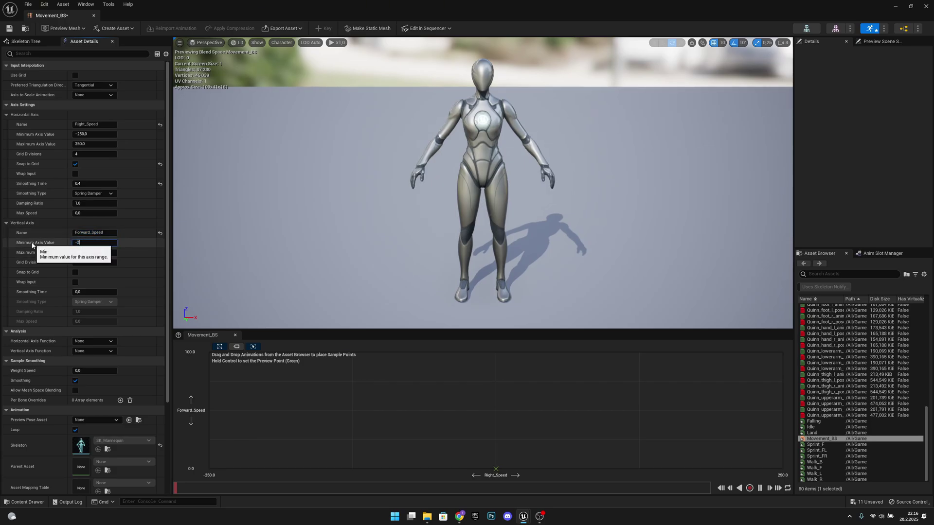
type("-250")
left_click(92, 252)
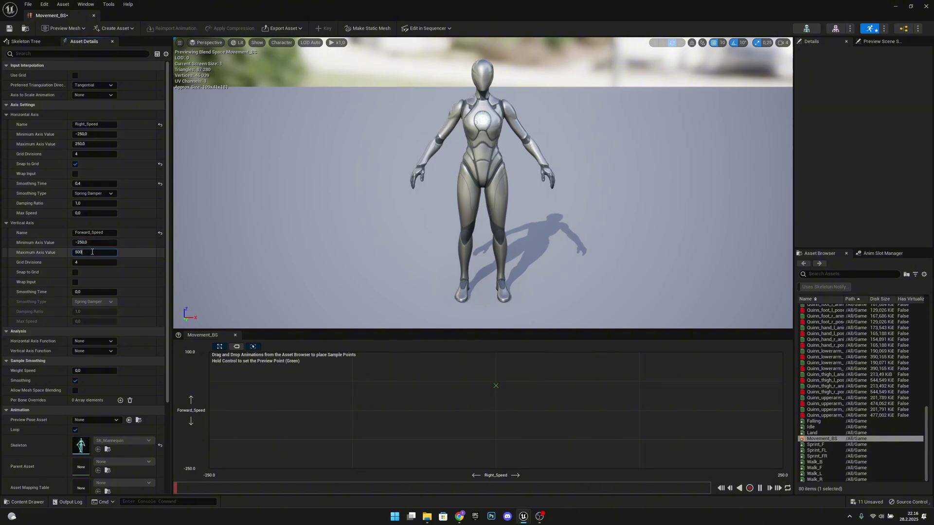
key("Return")
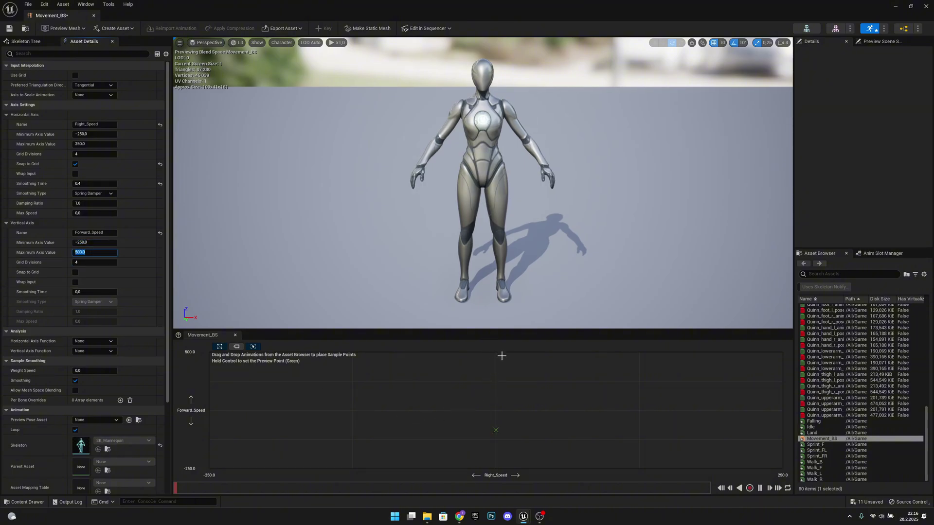
left_click(75, 273)
left_click(89, 292)
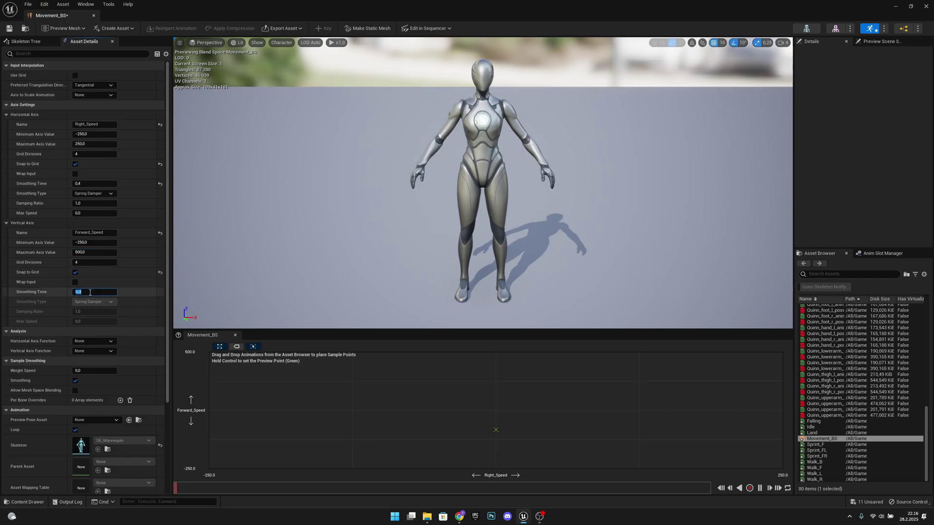